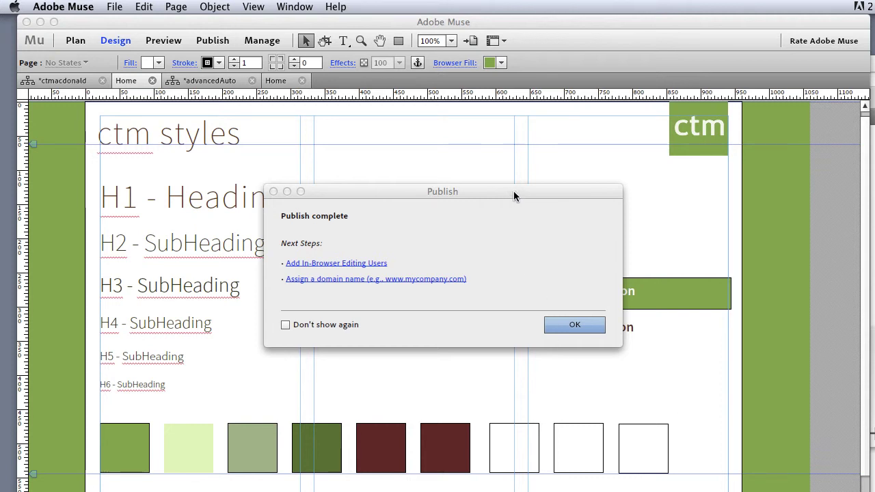
Step: Open GoDaddy's CTMACDONALD.COM nameserver settings, showing the three custom WORLDSECURESYSTEMS.COM nameservers
{"action": "left_click_drag", "start_coordinate": [513, 191], "coordinate": [454, 143]}
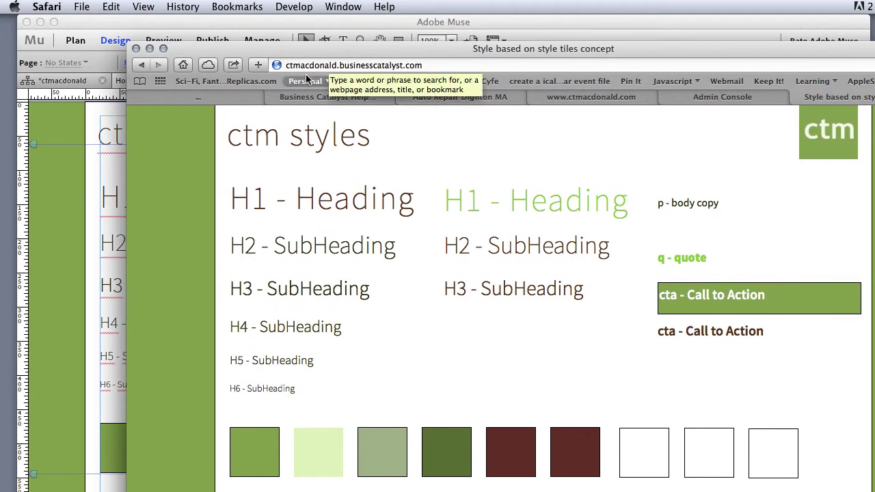
{"action": "left_click_drag", "start_coordinate": [360, 56], "coordinate": [874, 56]}
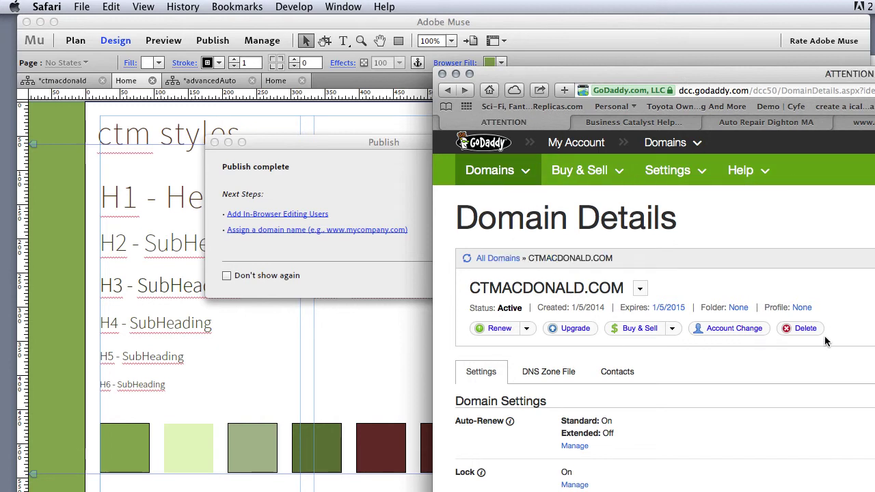
{"action": "scroll", "coordinate": [656, 308], "scroll_direction": "down", "scroll_amount": 3}
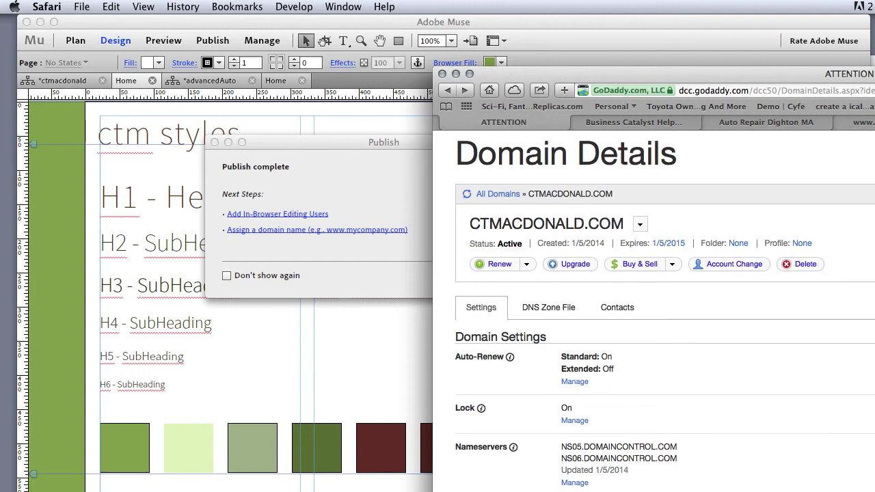
{"action": "left_click", "coordinate": [573, 482]}
{"action": "left_click", "coordinate": [469, 73]}
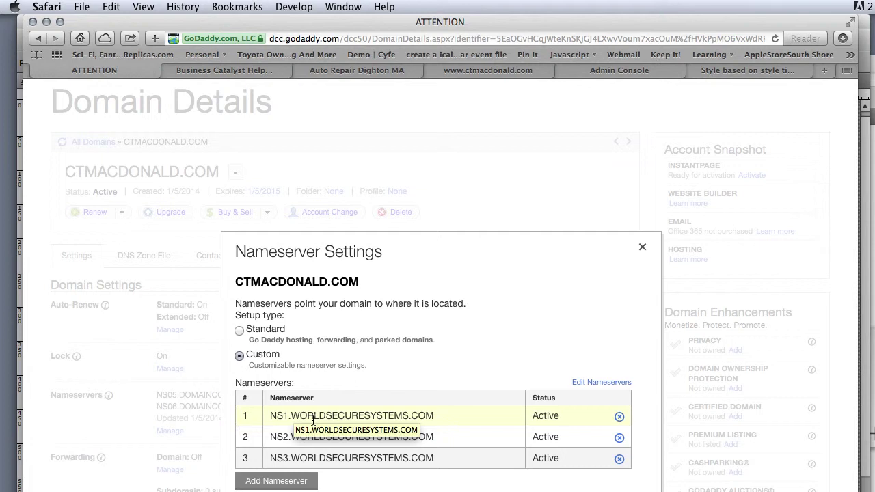
{"action": "left_click_drag", "start_coordinate": [437, 416], "coordinate": [268, 416]}
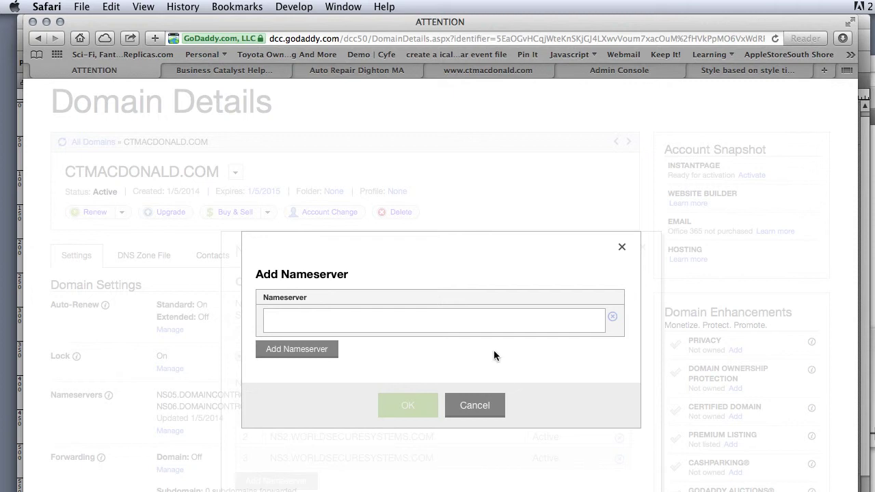
{"action": "left_click", "coordinate": [416, 313]}
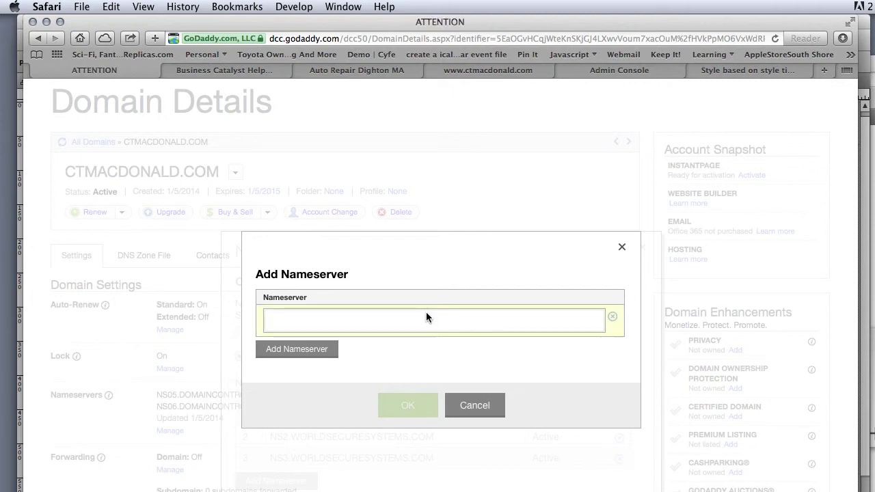
{"action": "left_click", "coordinate": [622, 247]}
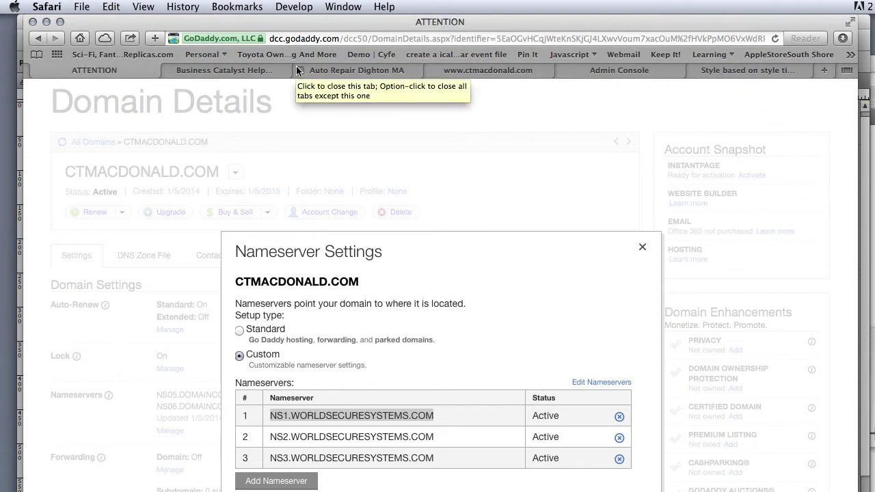
Step: Review Steps 2 and 3 of the Business Catalyst domain-change guide, highlighting the three worldsecuresystems name servers
{"action": "left_click", "coordinate": [227, 70]}
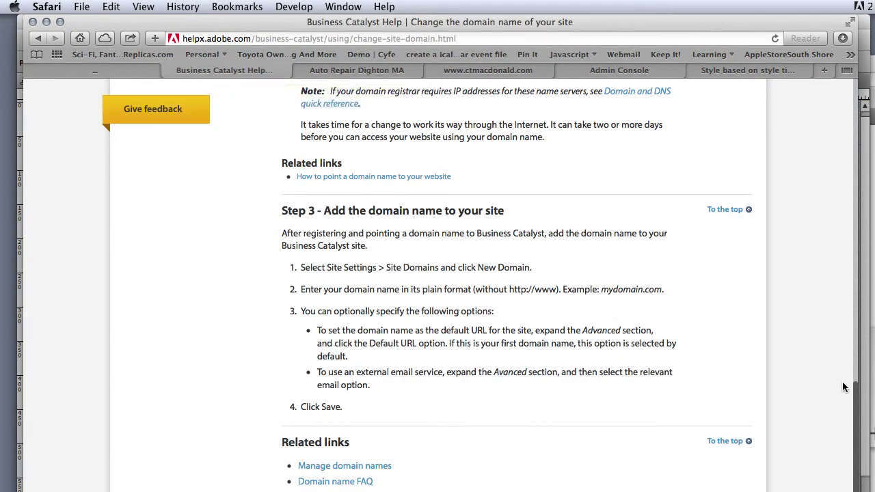
{"action": "left_click_drag", "start_coordinate": [856, 391], "coordinate": [840, 205]}
{"action": "left_click", "coordinate": [450, 260]}
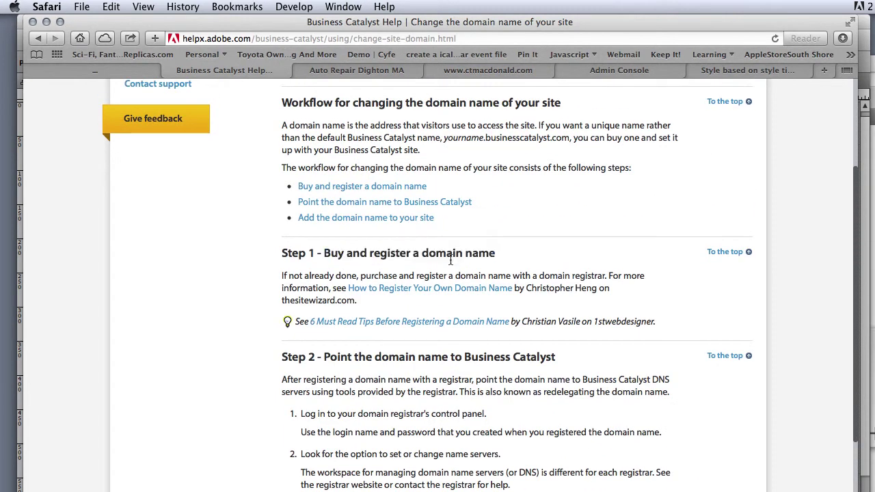
{"action": "left_click_drag", "start_coordinate": [558, 358], "coordinate": [324, 357]}
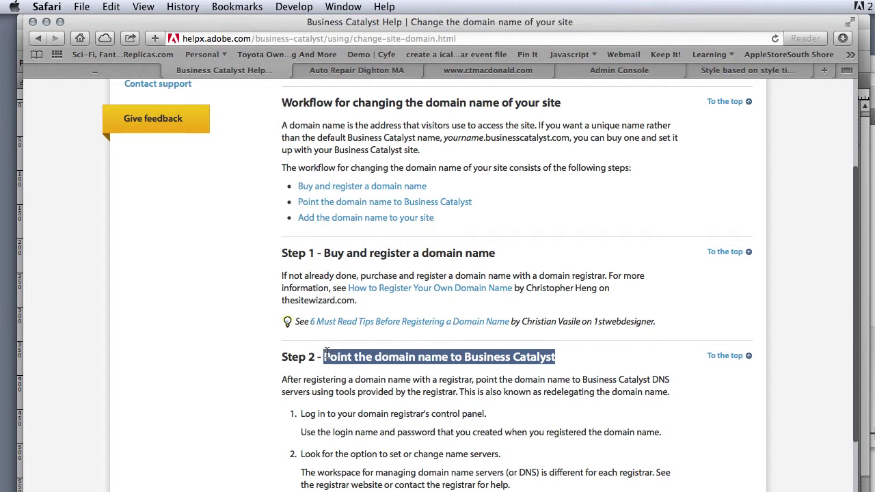
{"action": "scroll", "coordinate": [855, 296], "scroll_direction": "down", "scroll_amount": 5}
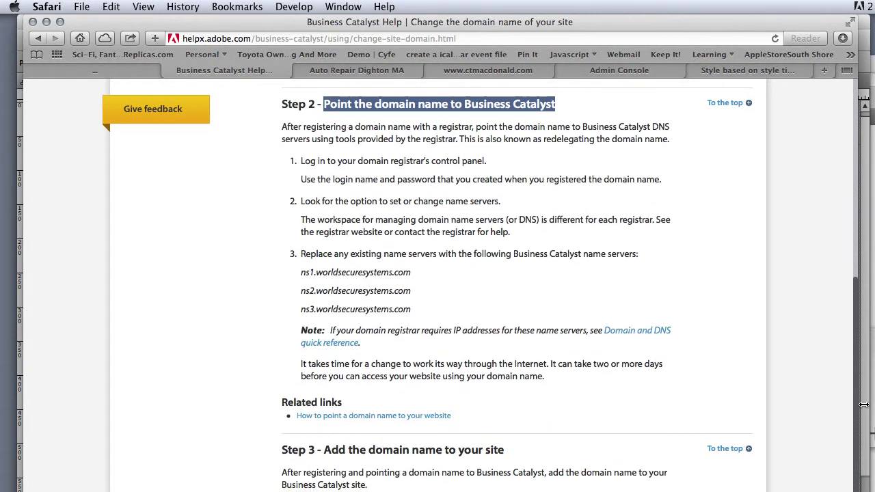
{"action": "left_click_drag", "start_coordinate": [413, 313], "coordinate": [277, 273]}
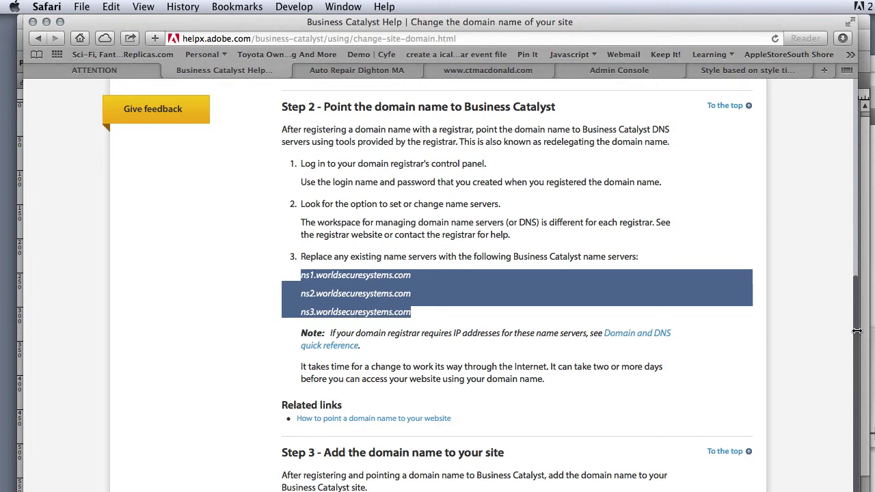
{"action": "left_click_drag", "start_coordinate": [857, 330], "coordinate": [862, 400]}
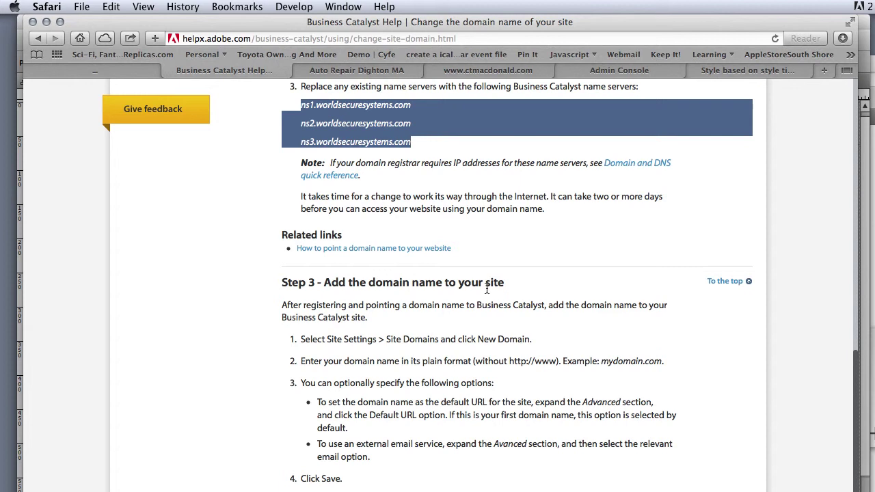
{"action": "left_click_drag", "start_coordinate": [520, 286], "coordinate": [291, 285]}
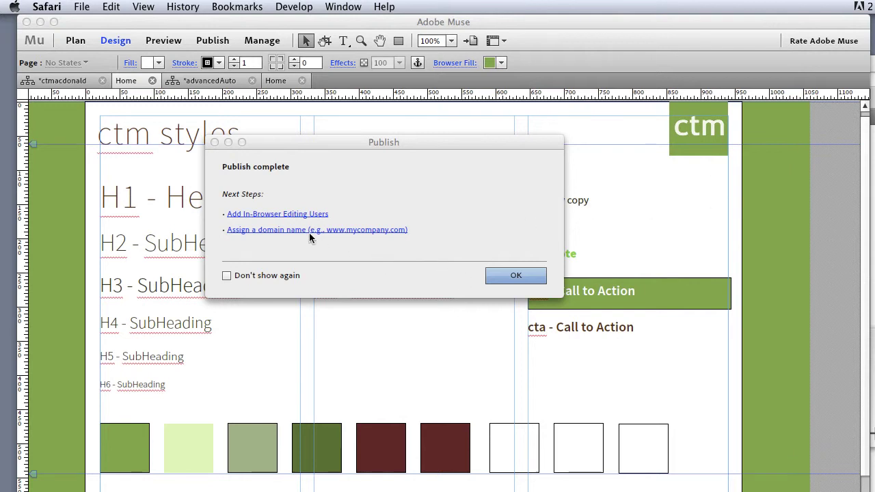
Step: From Muse's Publish complete dialog, follow 'Assign a domain name' to the Business Catalyst admin login
{"action": "left_click", "coordinate": [266, 234]}
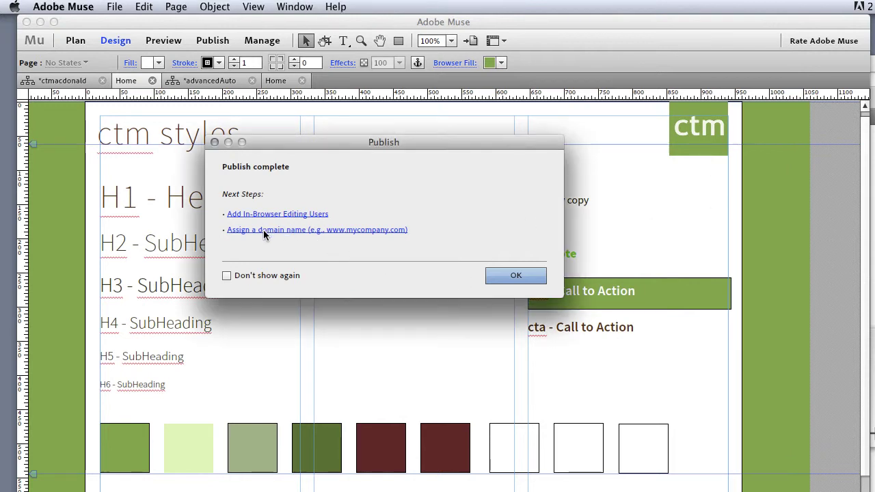
{"action": "left_click", "coordinate": [360, 231]}
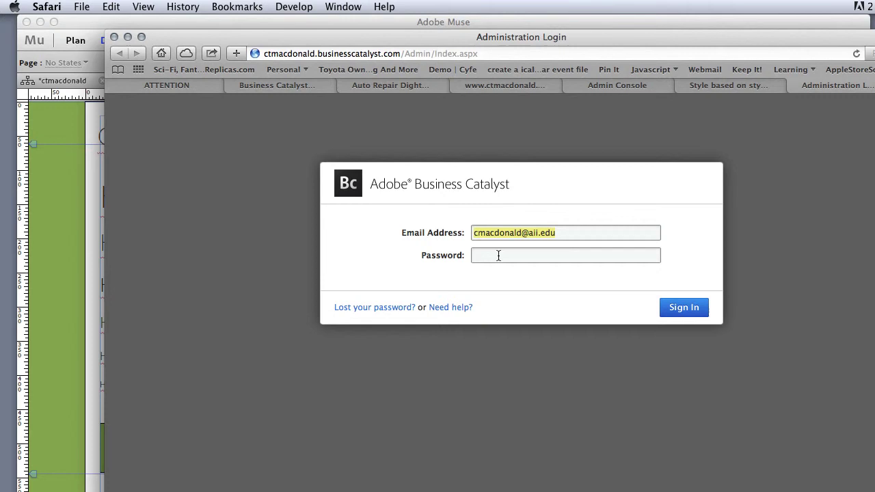
Step: Sign in to Business Catalyst with the account password, declining Safari's offer to save it
{"action": "left_click", "coordinate": [498, 255]}
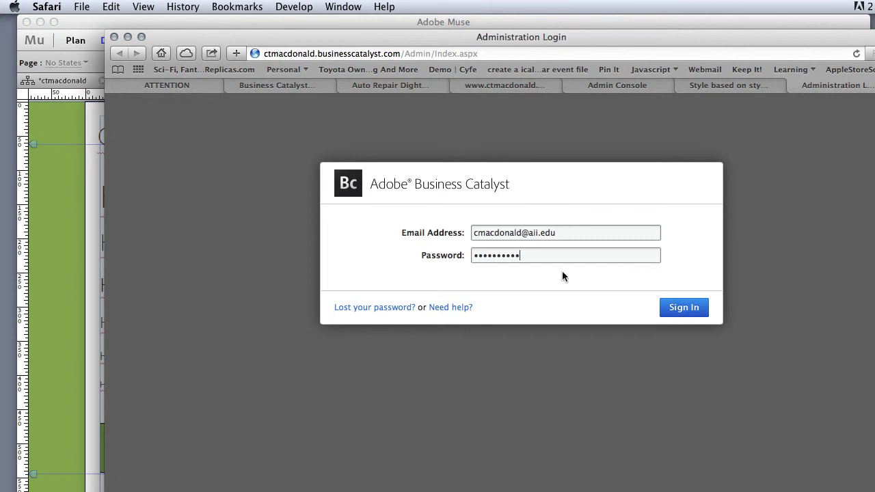
{"action": "left_click", "coordinate": [701, 307]}
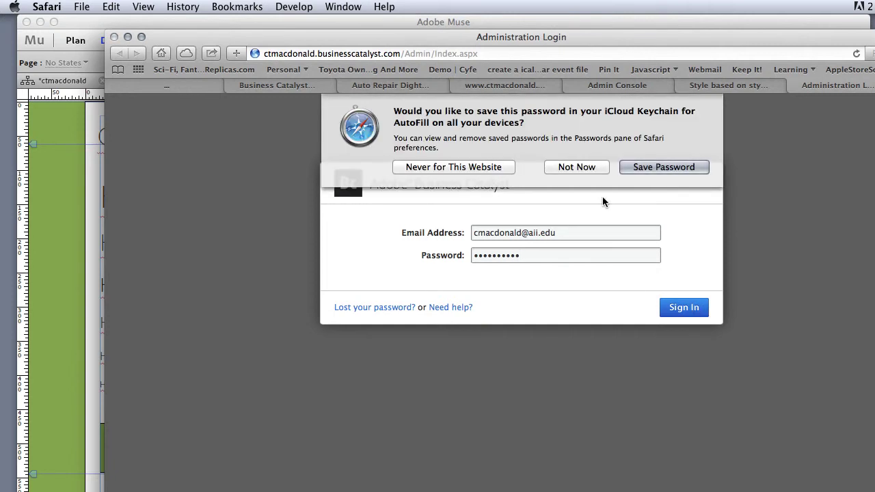
{"action": "left_click", "coordinate": [570, 168]}
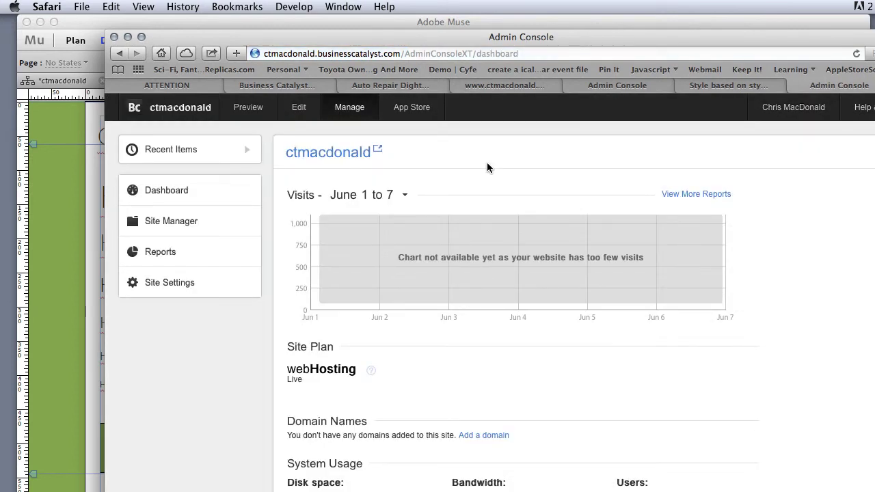
Step: Add and save ctmacdonald.com as a site domain, then dismiss the Domain Added confirmation
{"action": "left_click", "coordinate": [481, 441]}
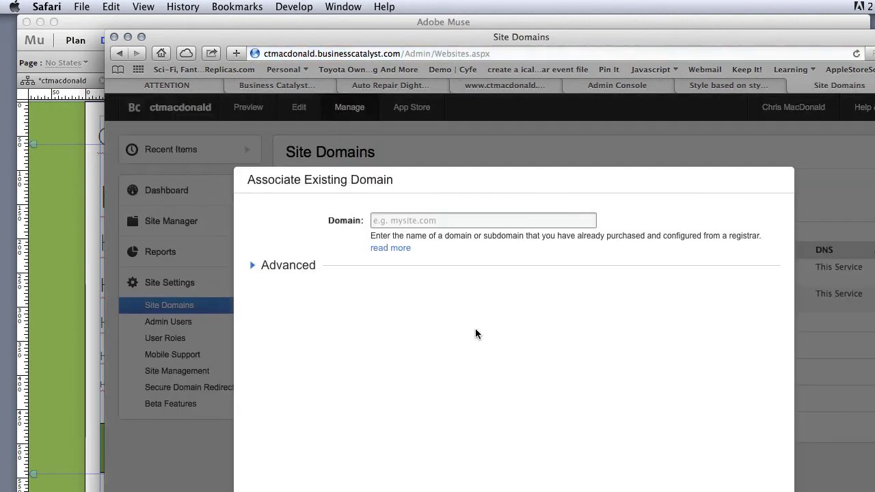
{"action": "left_click", "coordinate": [388, 221]}
{"action": "type", "text": "c"}
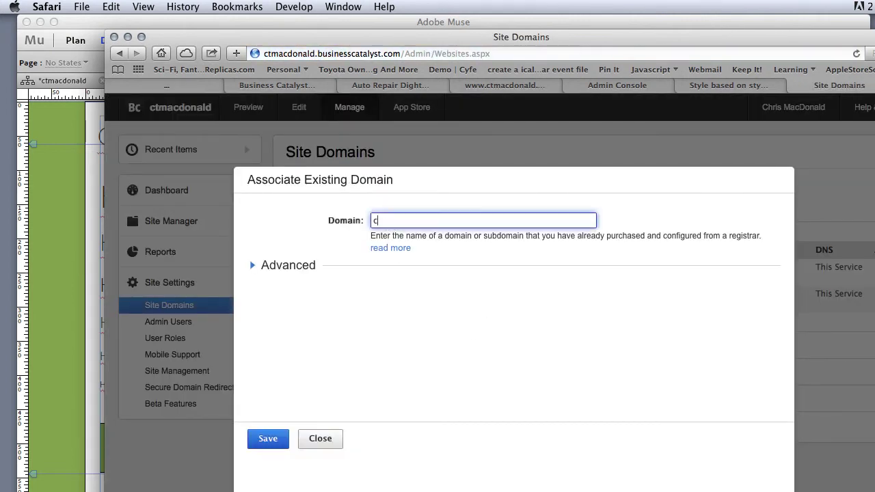
{"action": "type", "text": "tmacdonald.com"}
{"action": "left_click", "coordinate": [267, 438]}
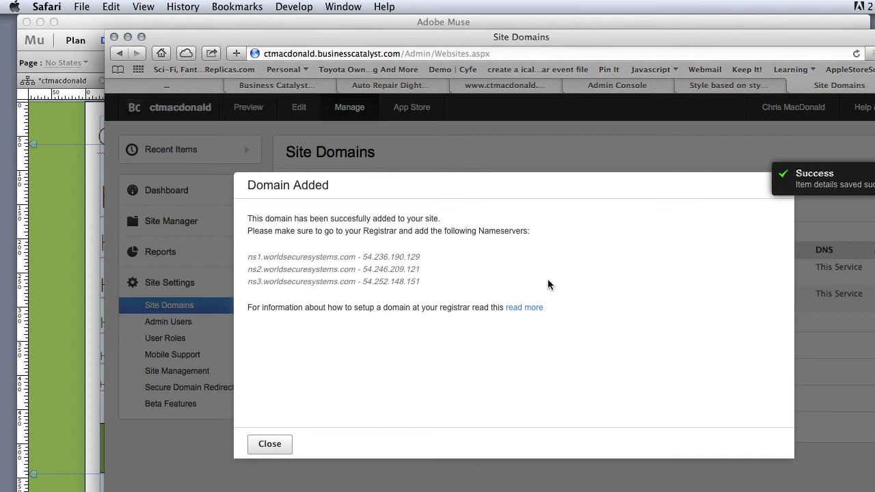
{"action": "left_click_drag", "start_coordinate": [585, 37], "coordinate": [523, 37]}
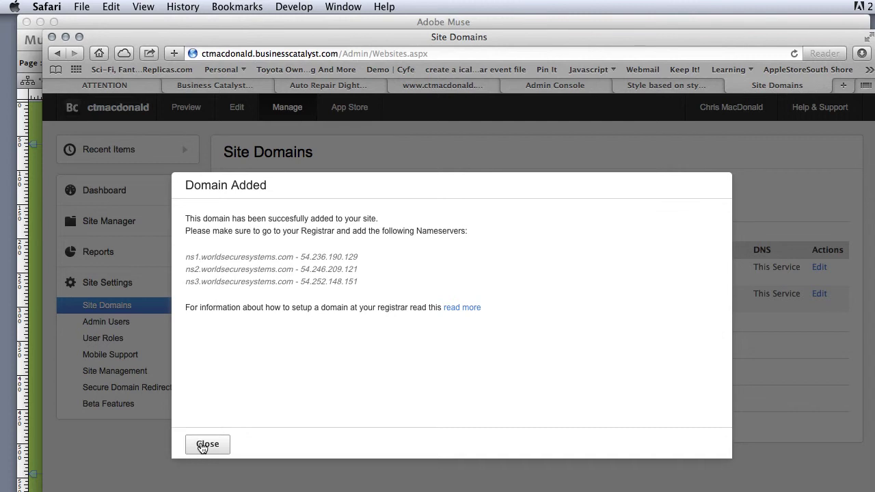
{"action": "left_click", "coordinate": [204, 445]}
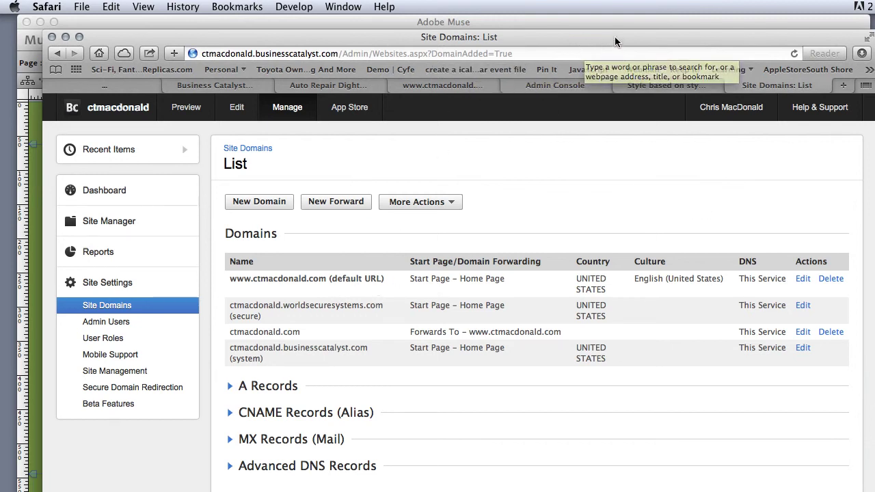
Step: Load the site at ctmacdonald.com in a new Safari tab
{"action": "left_click", "coordinate": [627, 85]}
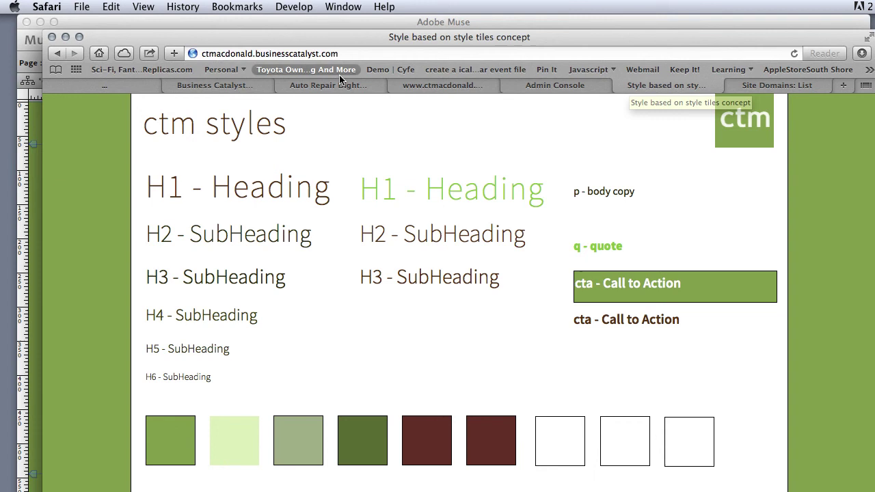
{"action": "key", "text": "super+t"}
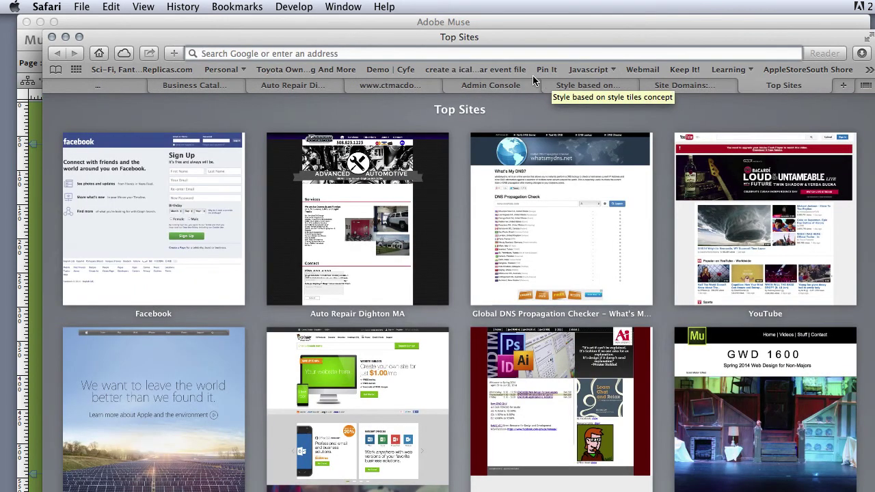
{"action": "type", "text": "ctma"}
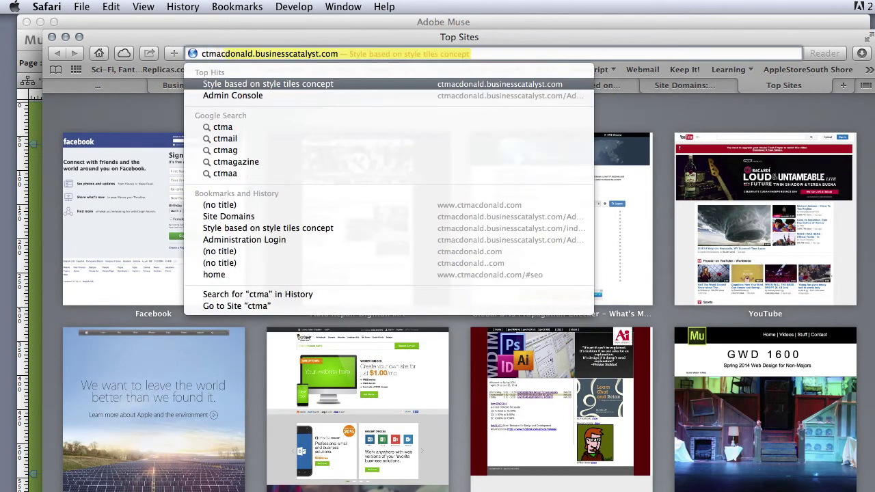
{"action": "type", "text": "cdonald"}
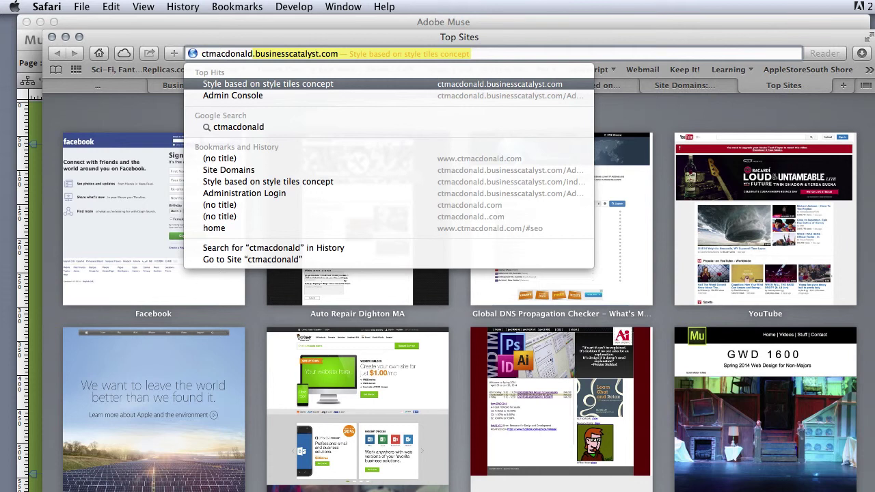
{"action": "type", "text": ".c"}
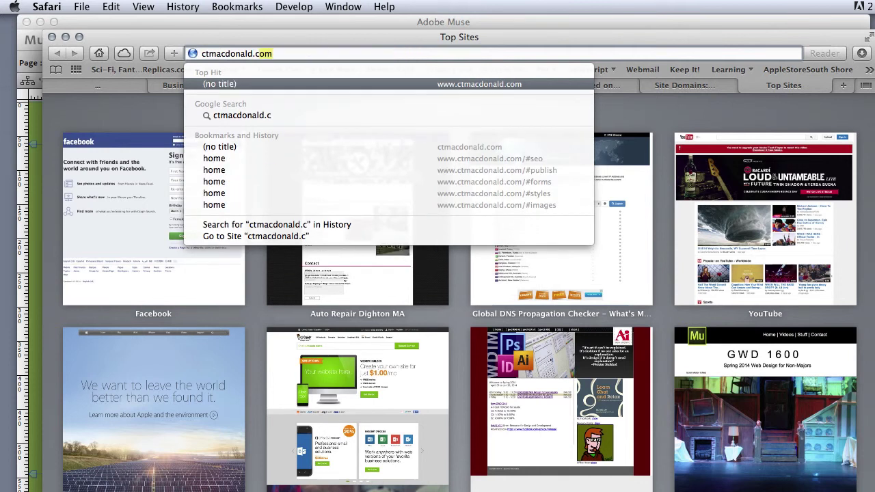
{"action": "key", "text": "Return"}
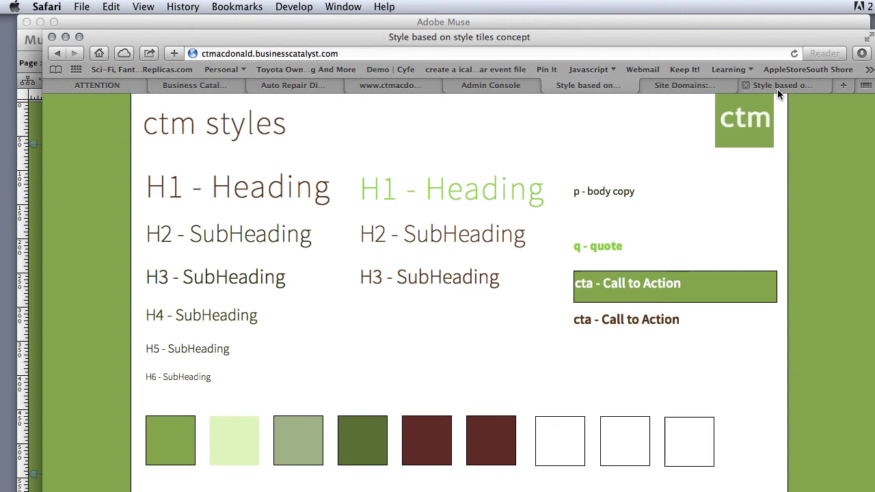
{"action": "left_click", "coordinate": [612, 90]}
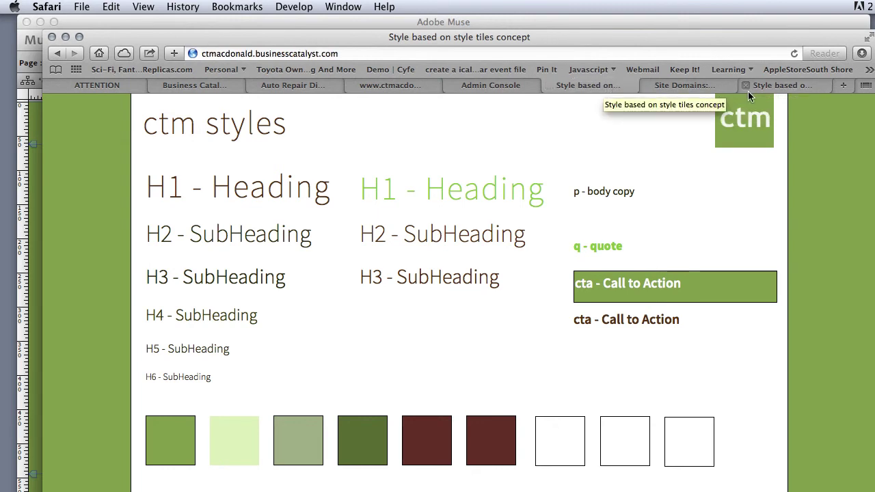
{"action": "left_click", "coordinate": [778, 87]}
{"action": "left_click", "coordinate": [578, 88]}
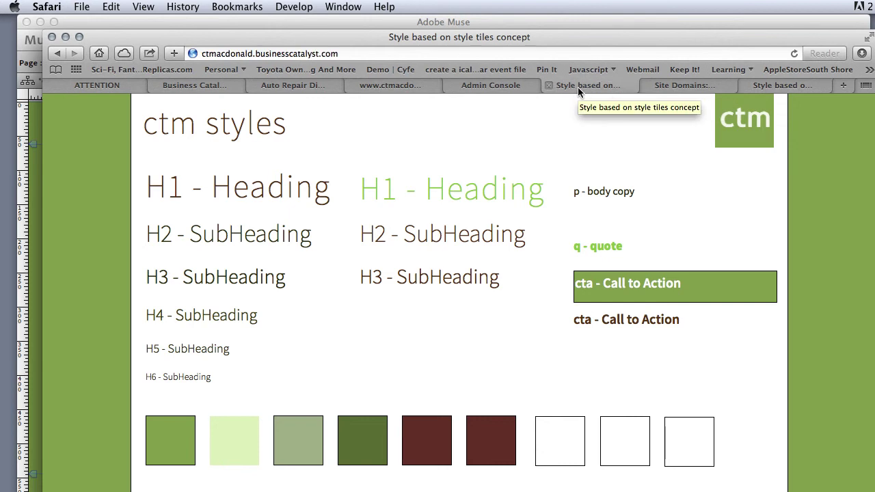
{"action": "left_click", "coordinate": [772, 87]}
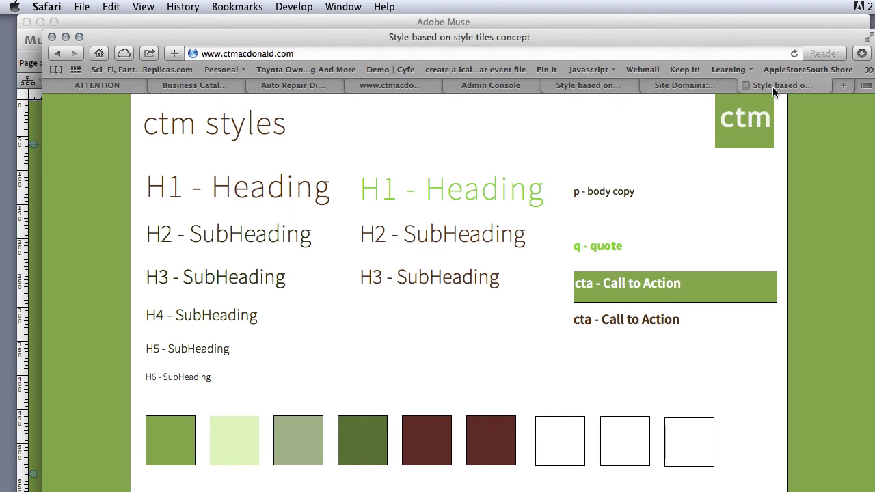